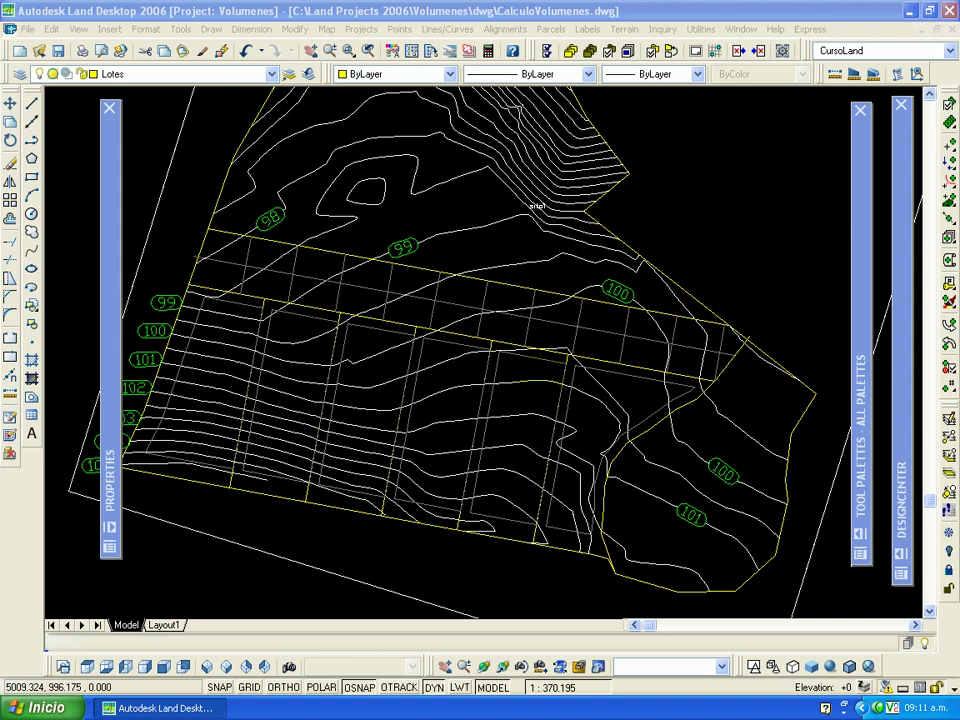
Bring up the Terrain menu's Sections commands for the CalculoVolumenes.dwg drawing.
left_click(666, 257)
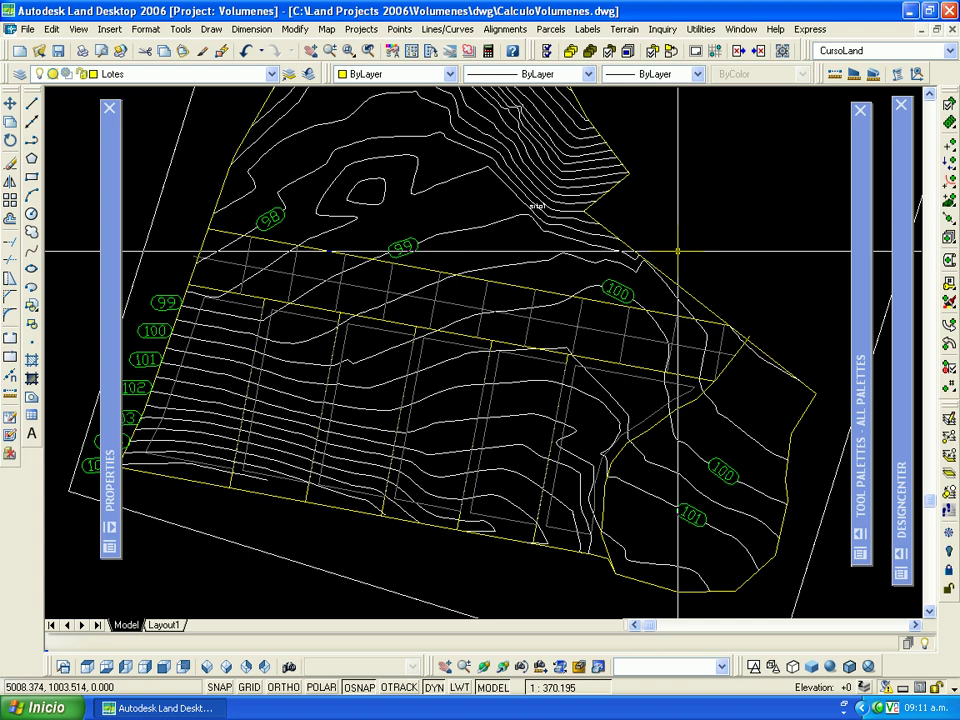
left_click(624, 29)
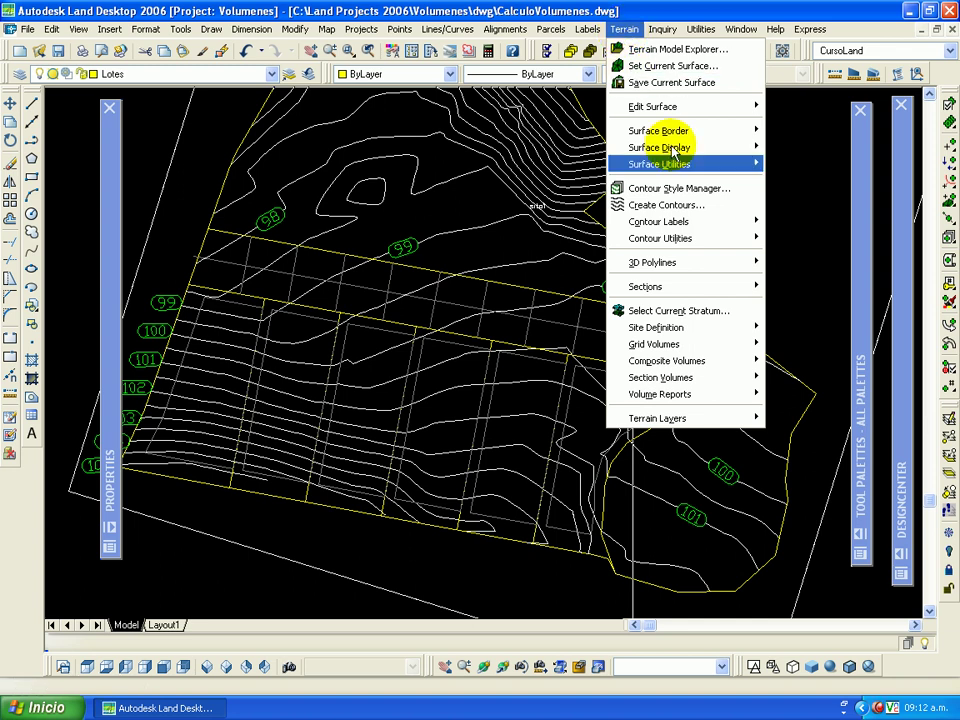
mouse_move(660, 286)
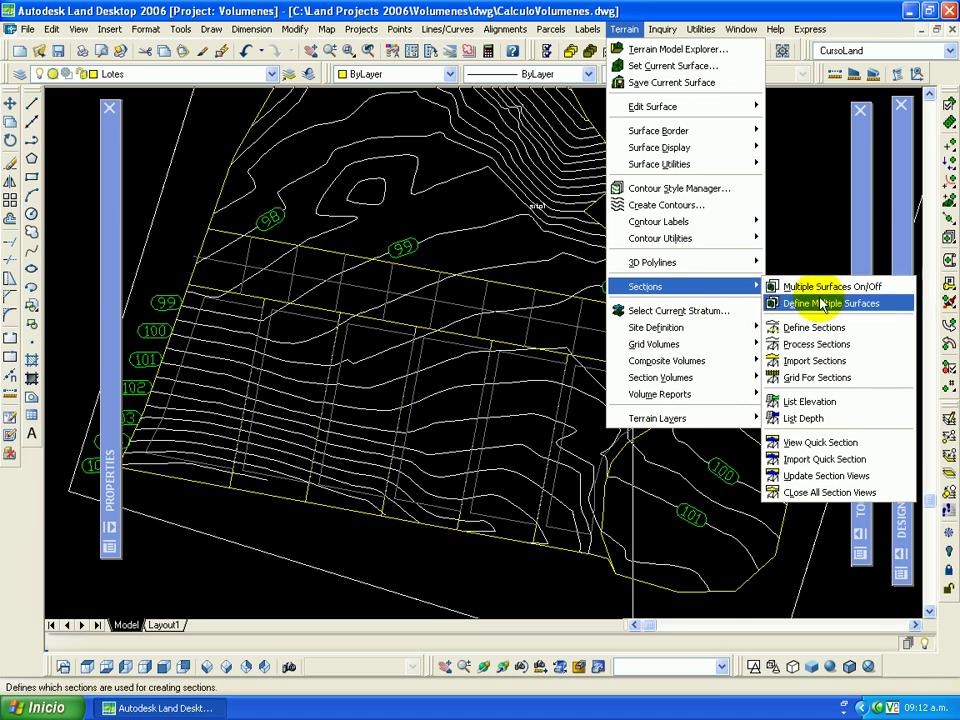
Define Terrazas and Terreno as the multiple surfaces used for cross sections.
left_click(823, 303)
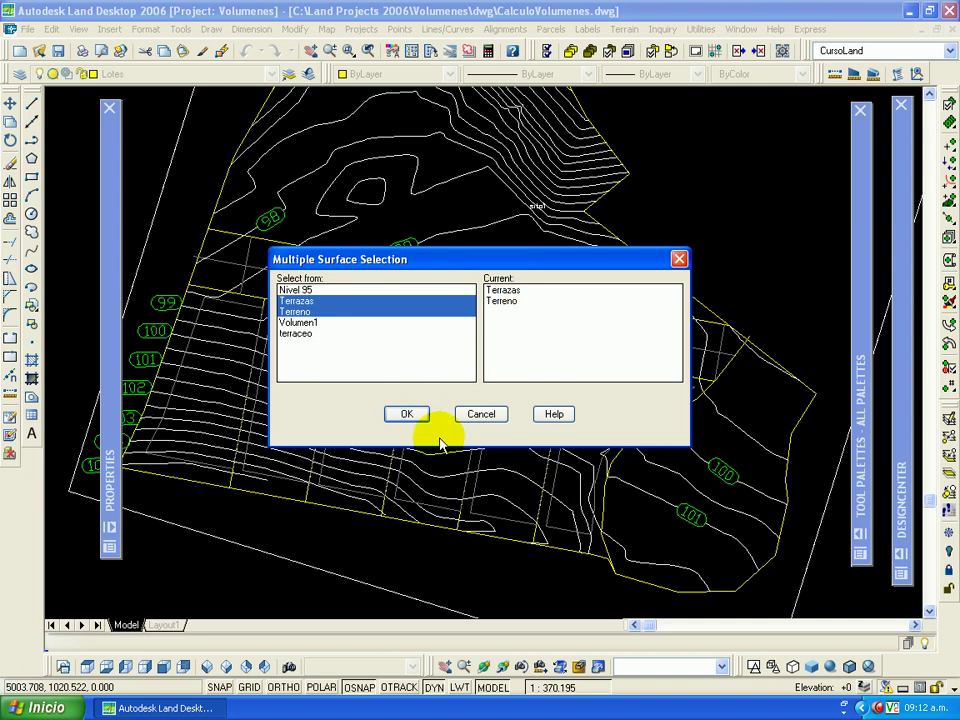
left_click(410, 415)
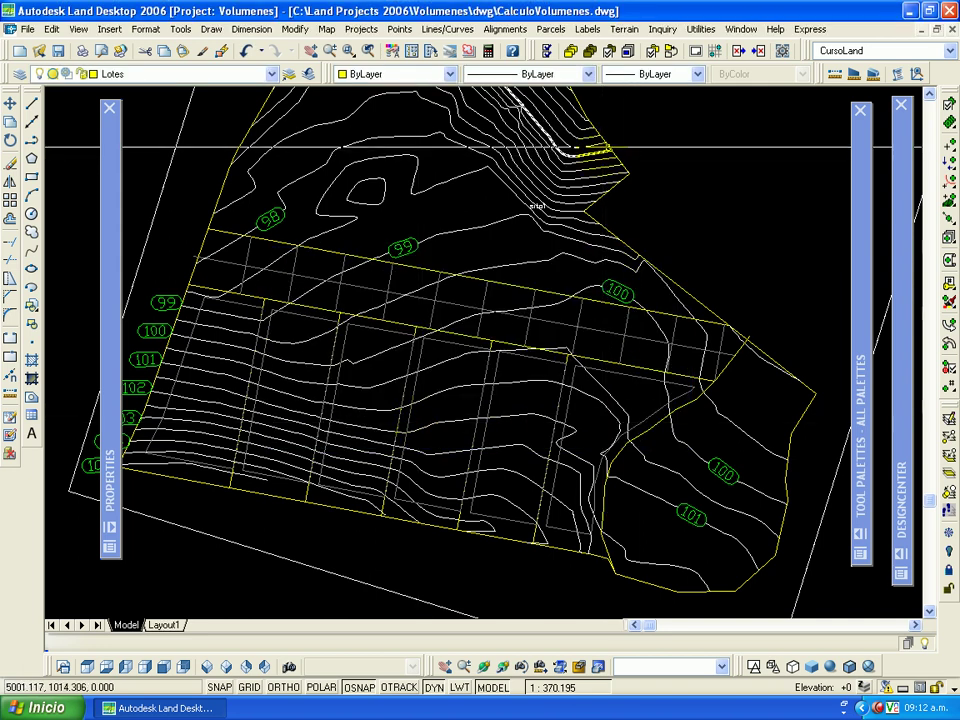
left_click(624, 28)
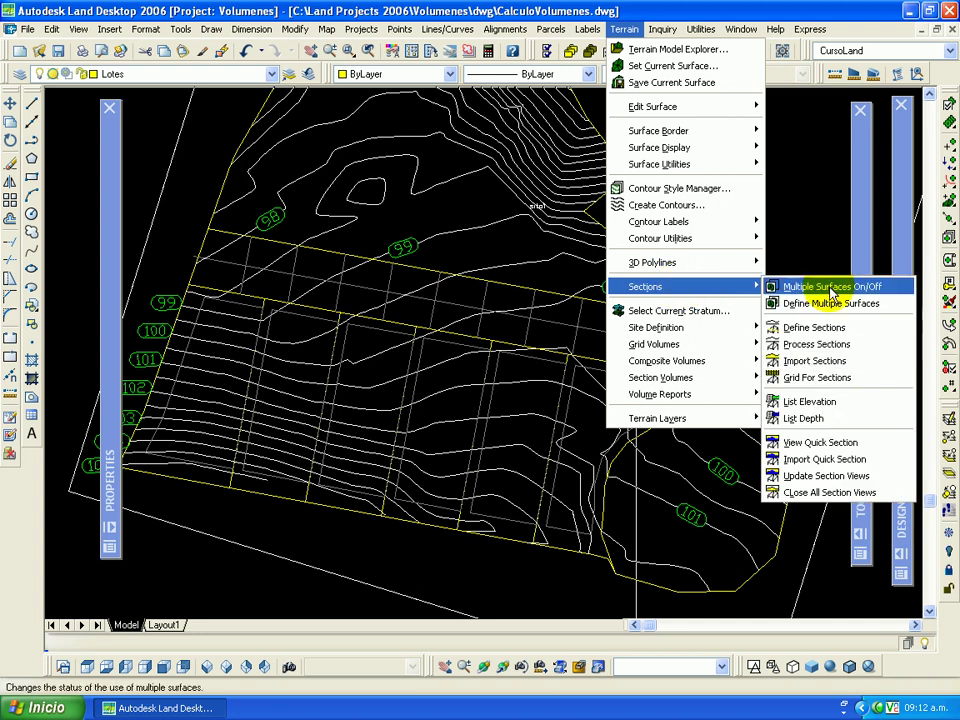
Toggle multiple surfaces and confirm the history reports 'Multiple surfaces are off'.
left_click(830, 288)
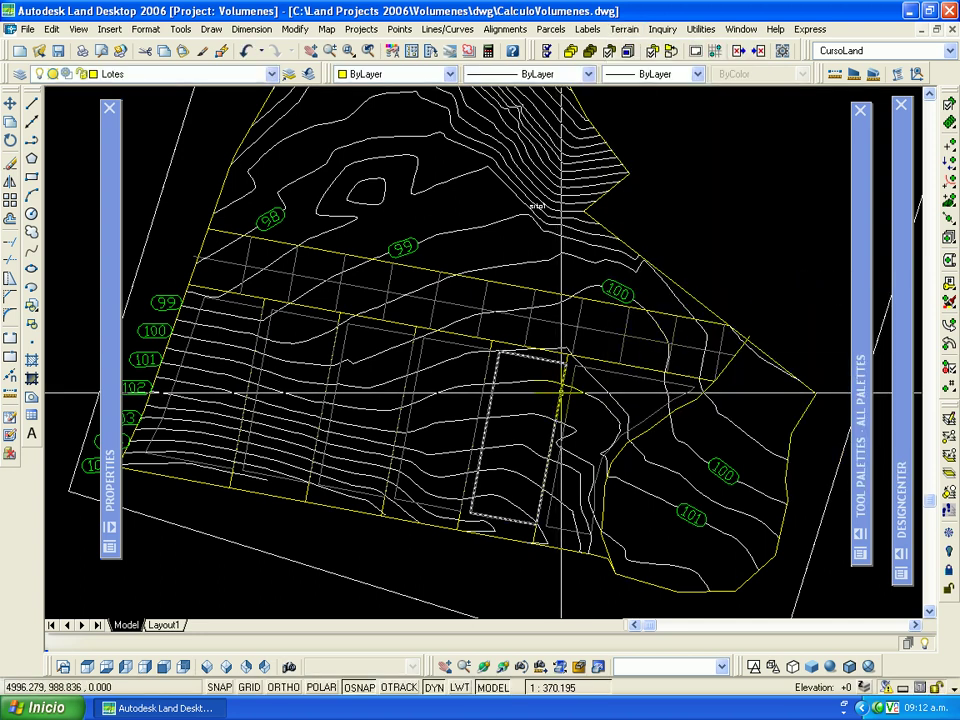
key("F2")
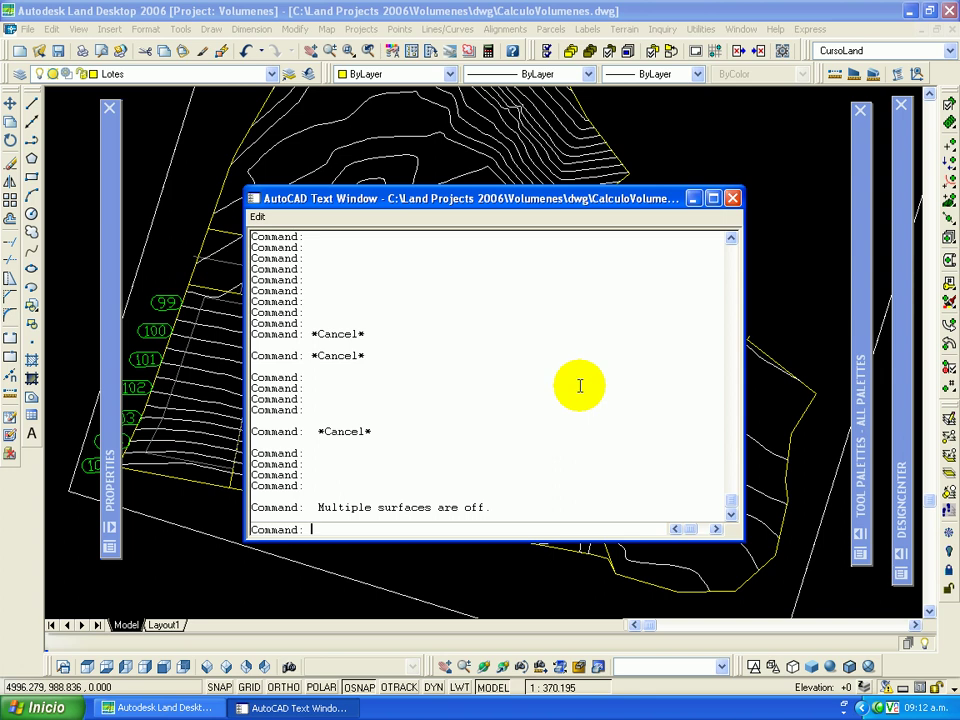
left_click(733, 198)
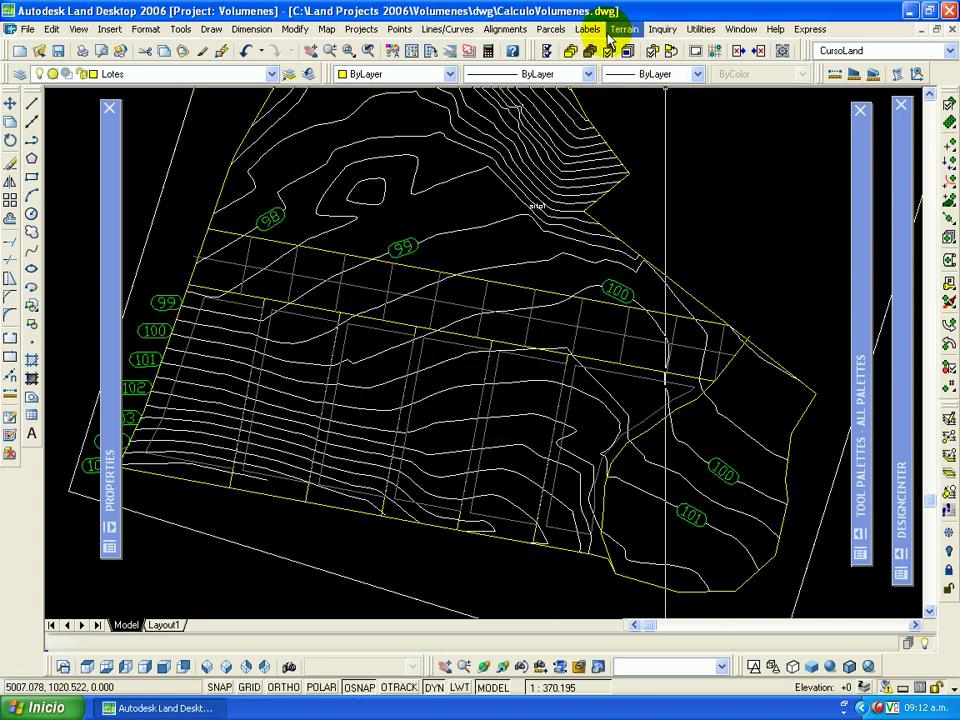
left_click(624, 29)
mouse_move(646, 286)
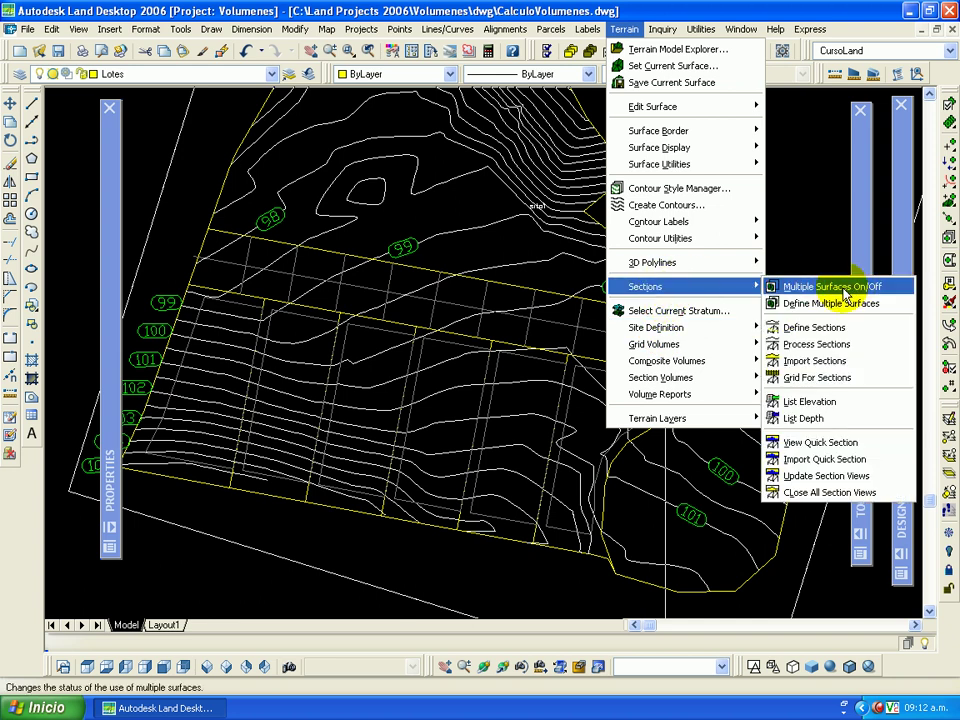
Toggle multiple surfaces back on and verify the result in the command history.
left_click(843, 288)
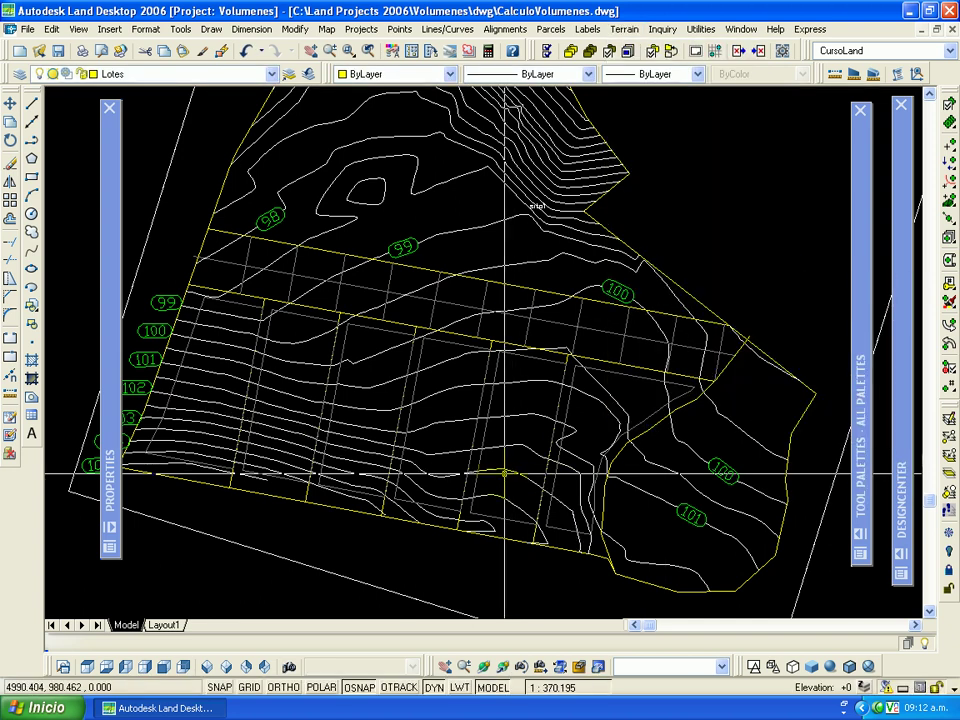
key("F2")
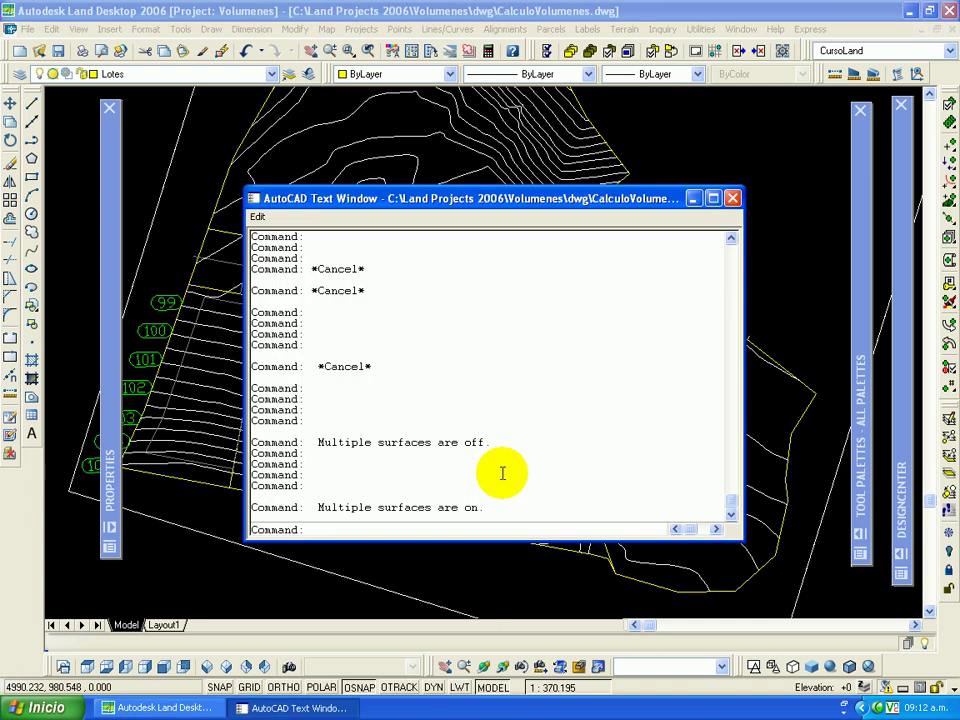
left_click(733, 198)
left_click(624, 28)
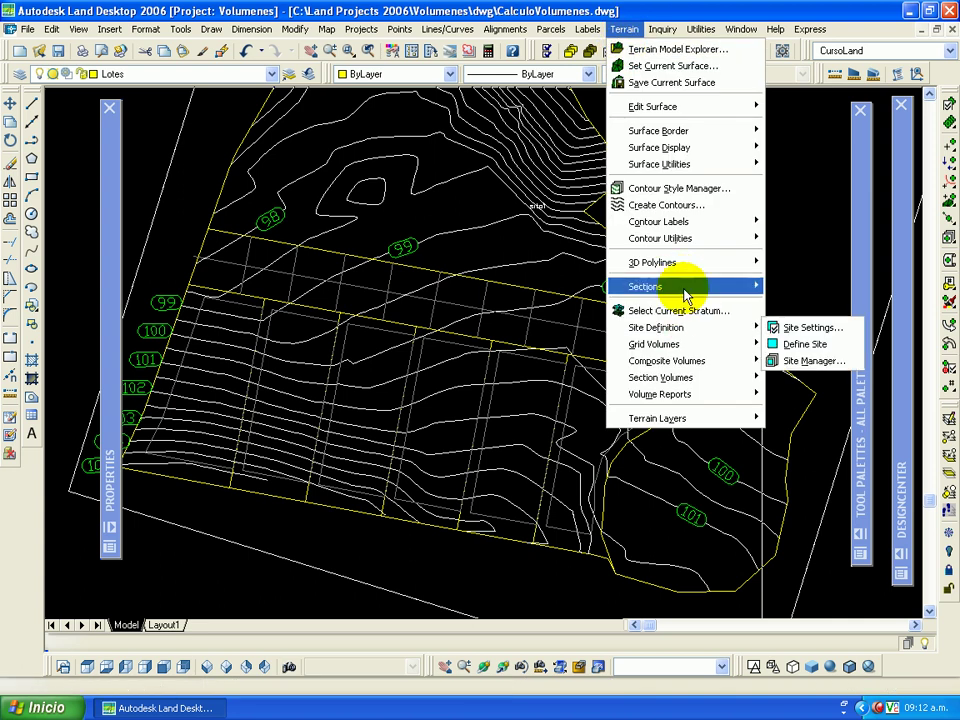
mouse_move(660, 286)
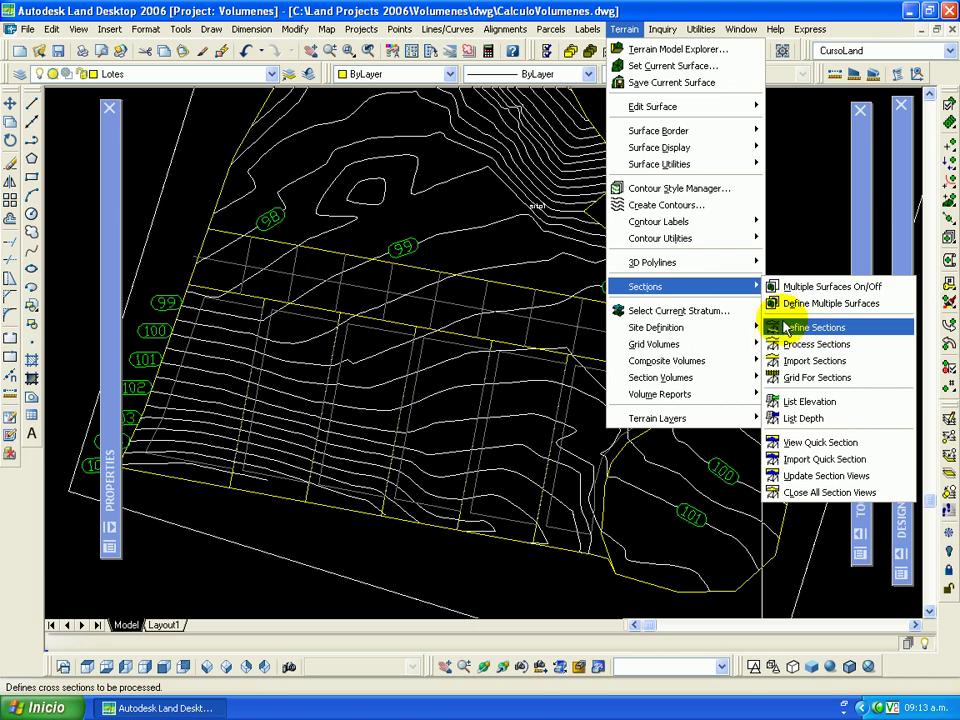
Start the Define Sections command on the lot grid drawing.
left_click(790, 328)
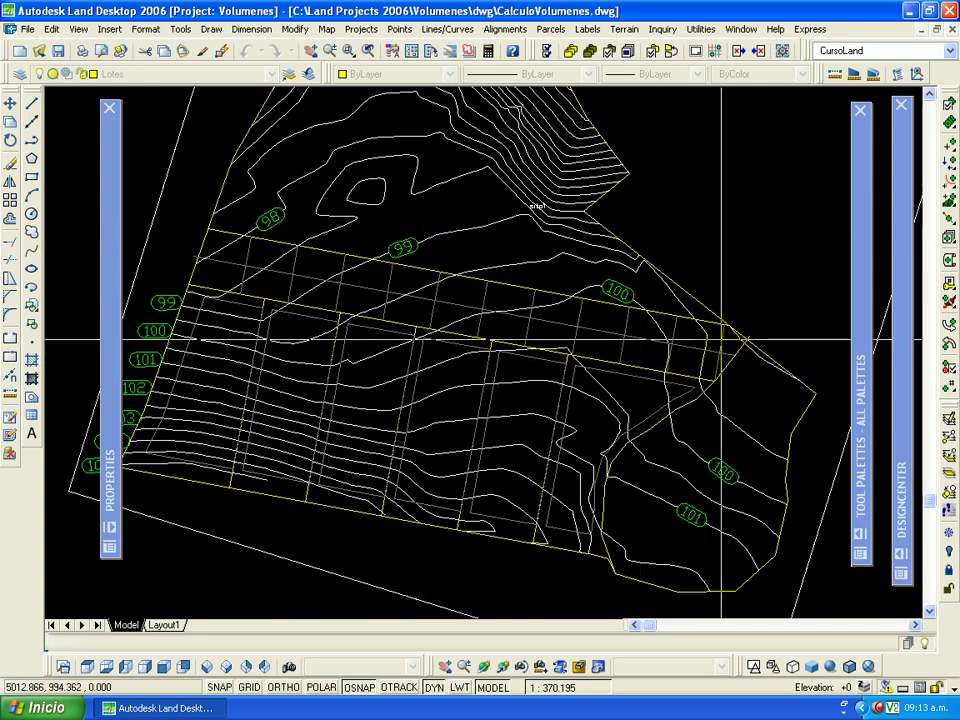
Zoom in on the right end of the lot grid, then ease back out.
scroll(705, 361, "up", 2)
scroll(700, 365, "up", 2)
scroll(690, 370, "up", 2)
scroll(687, 371, "down", 1)
scroll(680, 380, "down", 1)
scroll(679, 250, "down", 1)
scroll(681, 197, "down", 2)
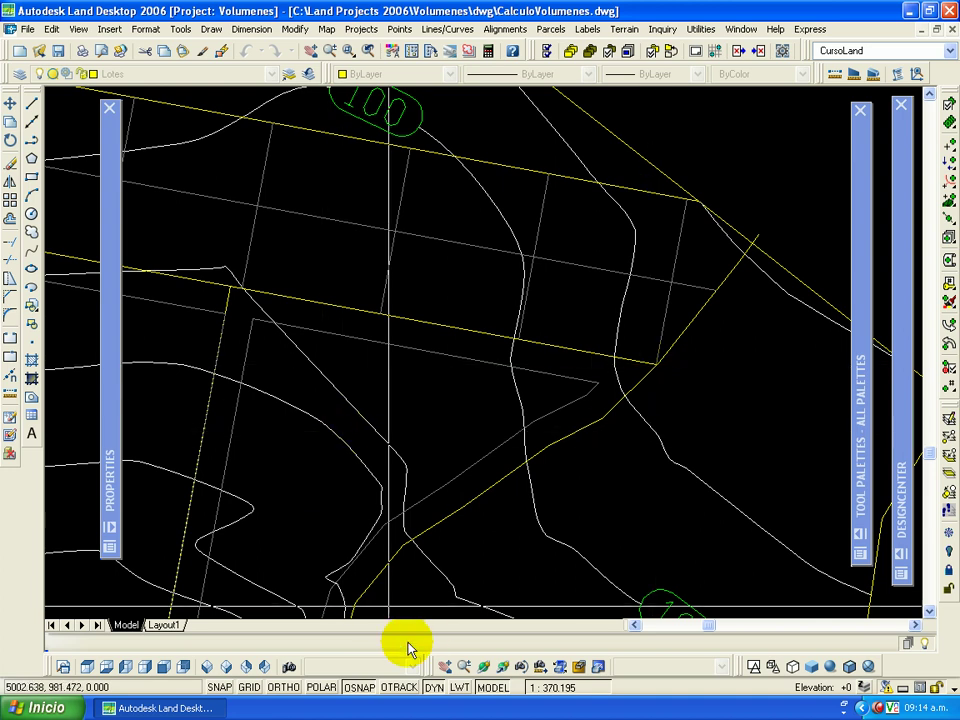
Enable Endpoint object snapping in the Object Snap settings.
right_click(358, 687)
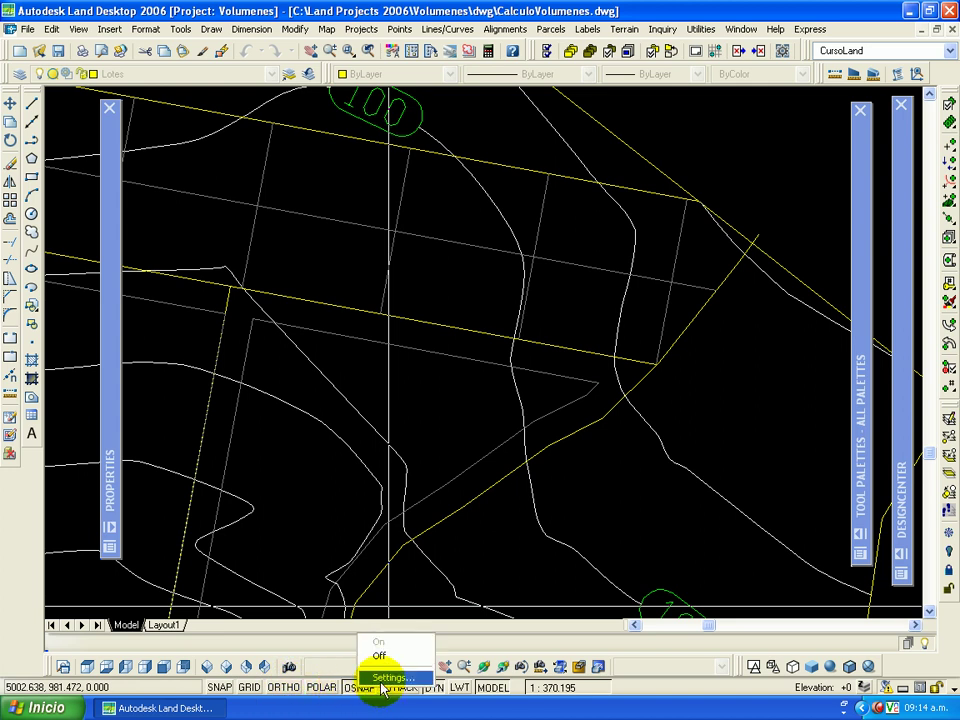
left_click(393, 677)
left_click(264, 247)
left_click(430, 488)
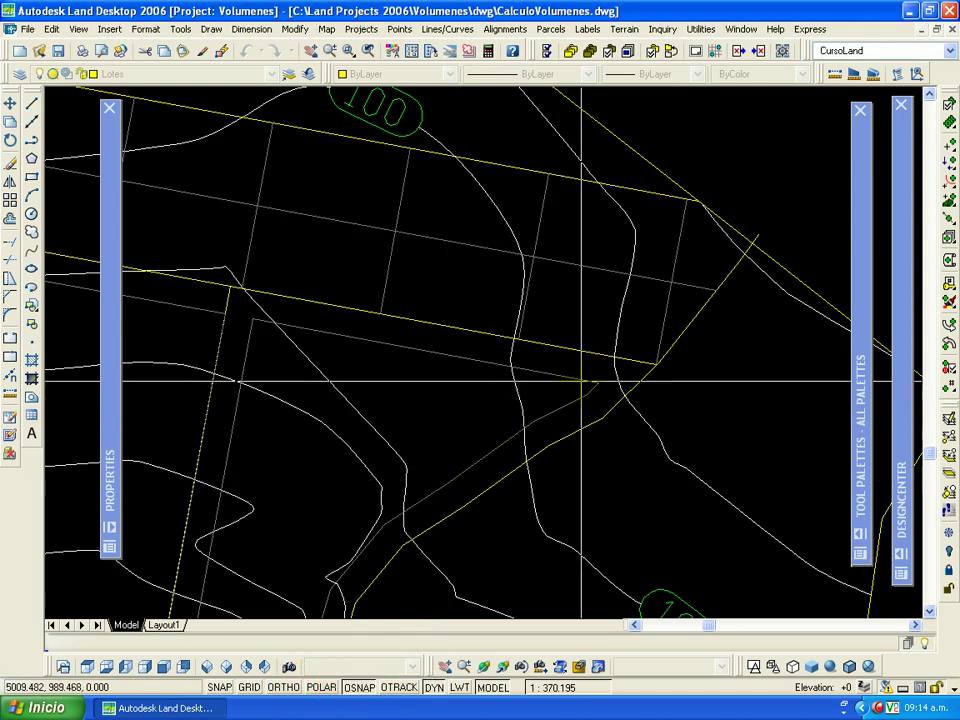
Pick the start, next and final points of the section line across the grid.
left_click(655, 363)
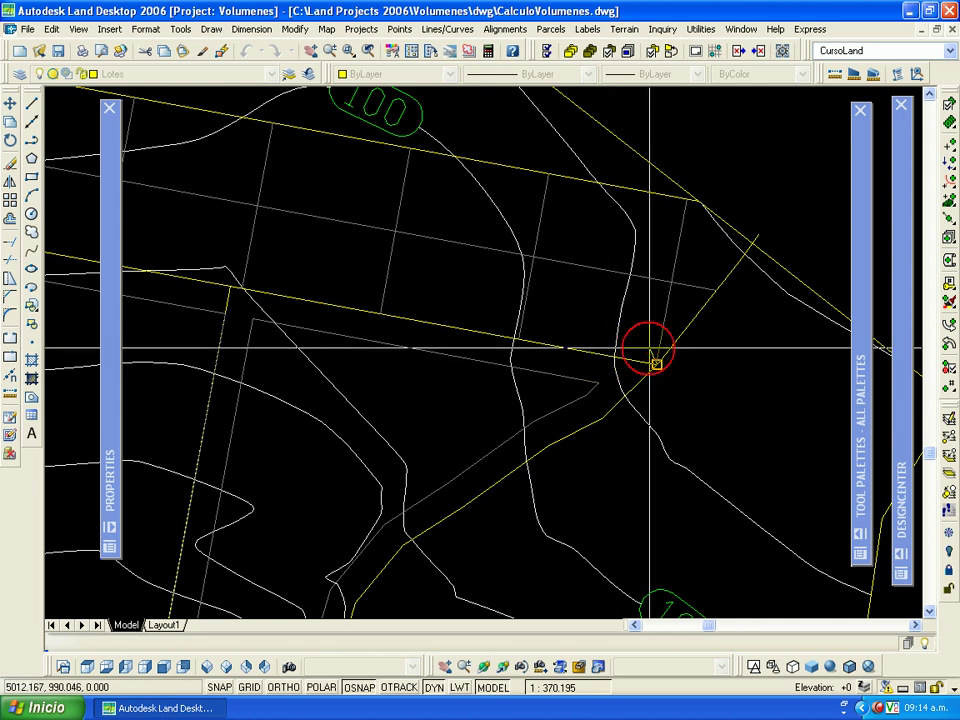
left_click(651, 250)
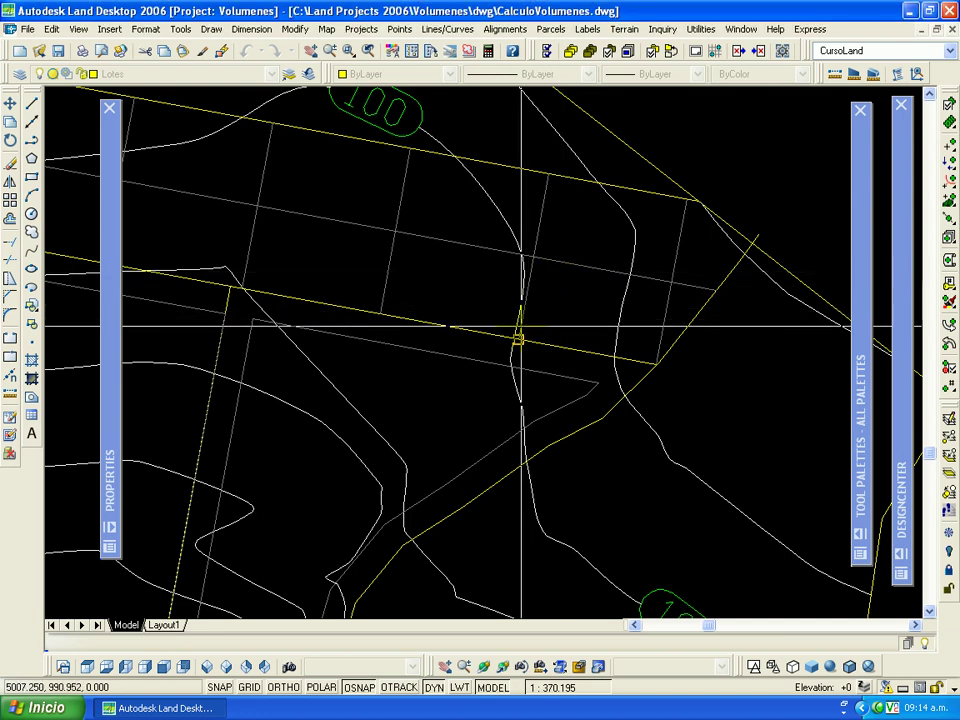
left_click(495, 238)
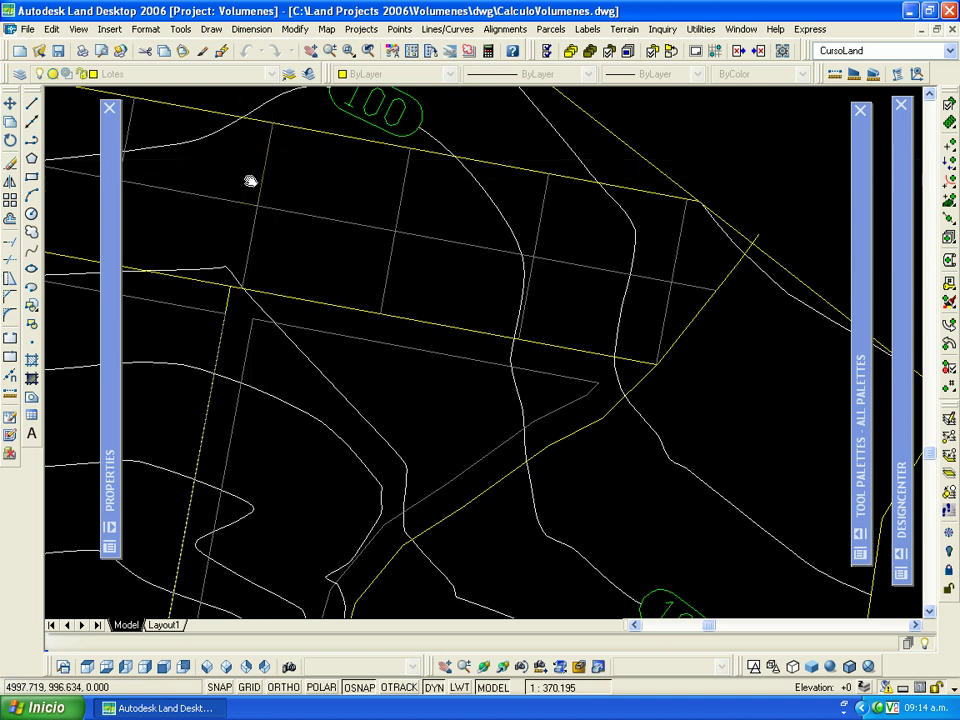
Pan to the upper-left lot grid until the 98 and 99 contour labels show.
middle_click_drag(251, 180, 818, 289)
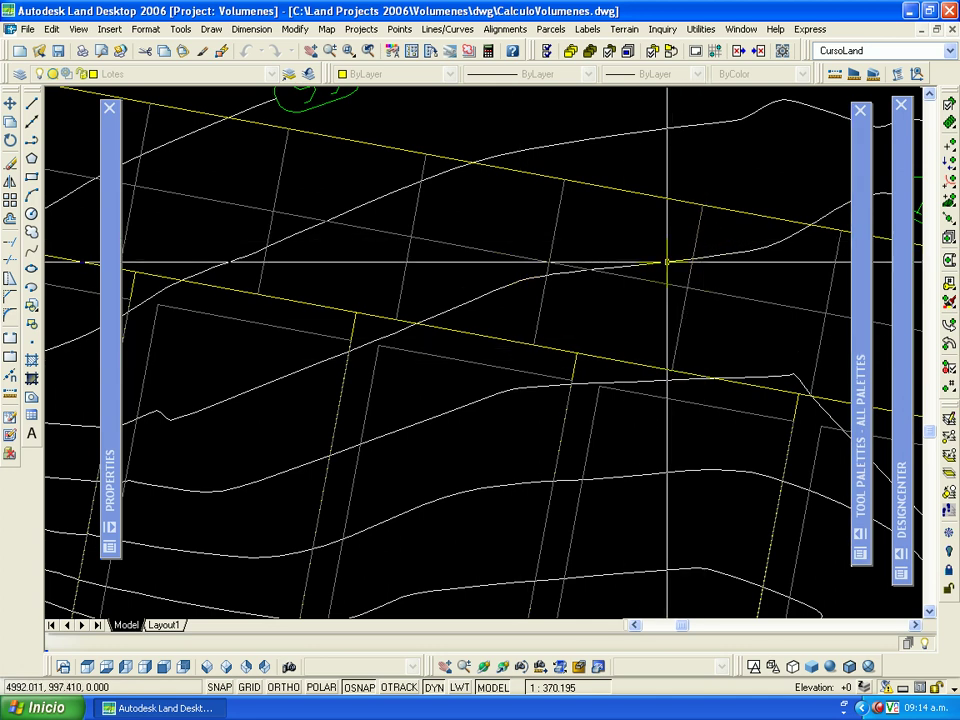
middle_click_drag(525, 272, 729, 390)
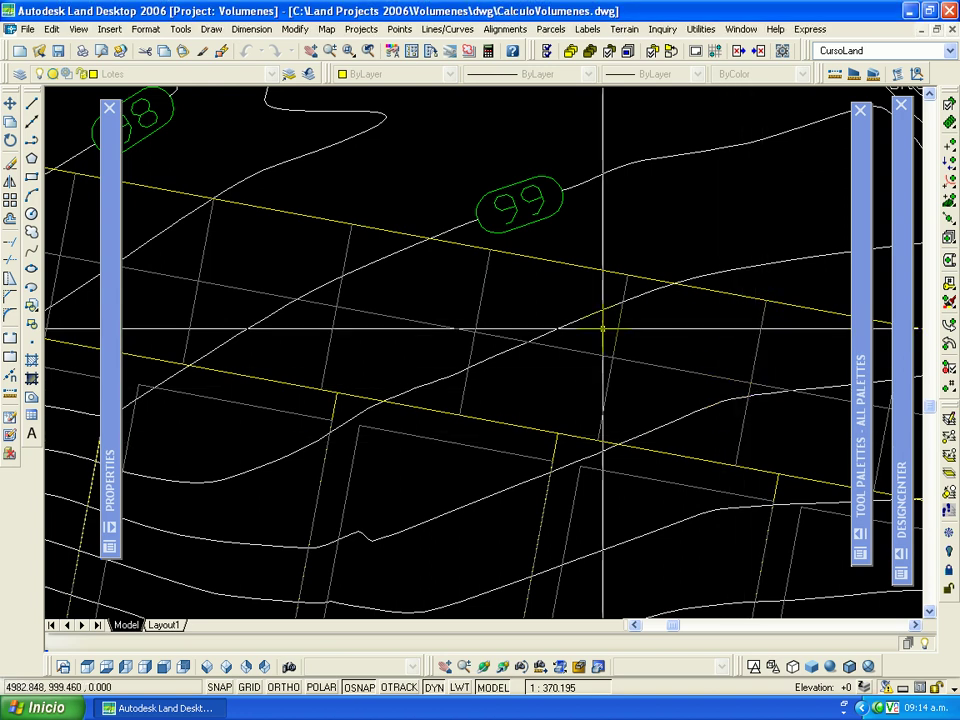
middle_click_drag(591, 336, 683, 340)
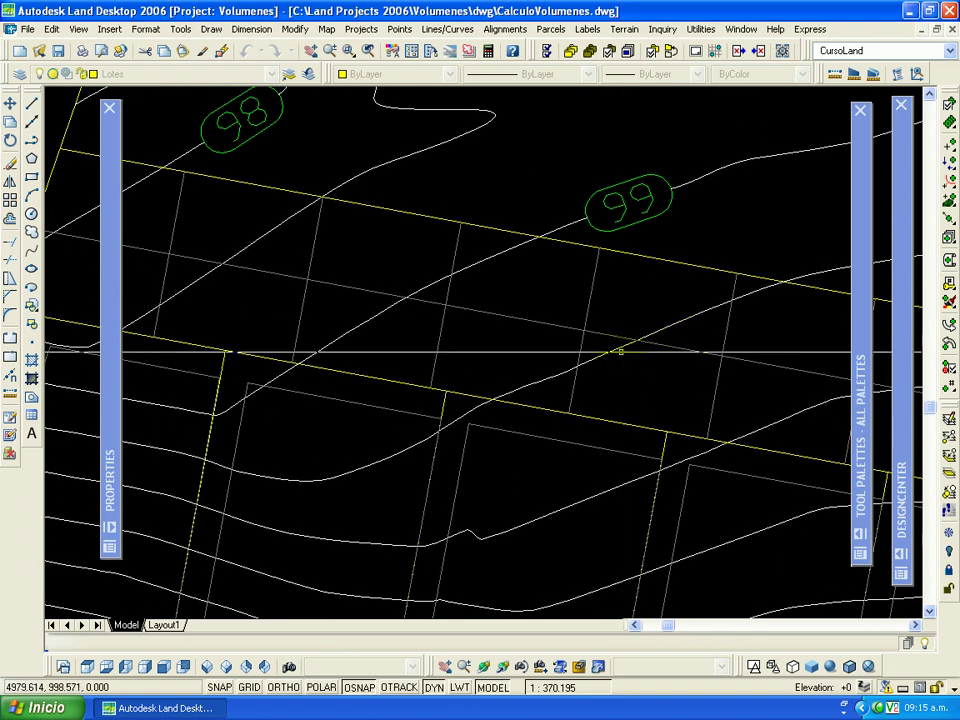